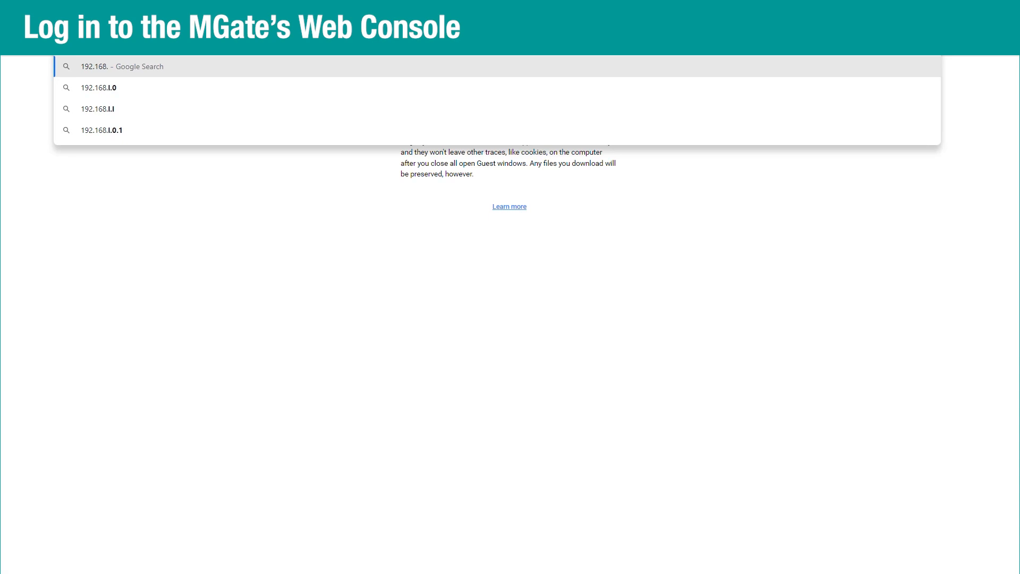
# Load 192.168.127.254 and create an administrator account with a confirmed password.
pyautogui.write('254')
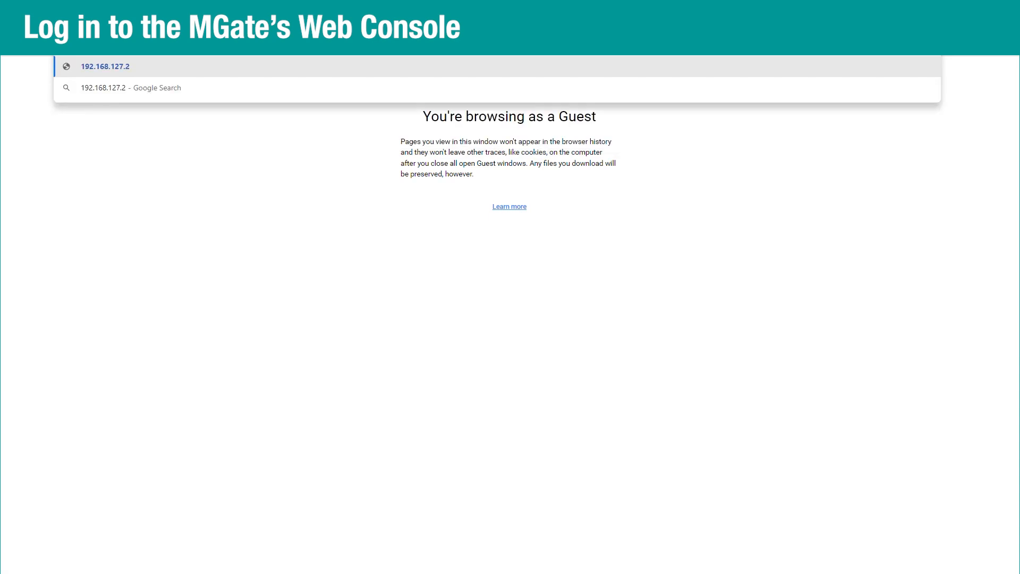
pyautogui.press('Return')
pyautogui.click(448, 303)
pyautogui.write('admin')
pyautogui.press('Tab')
pyautogui.write('moxa1234')
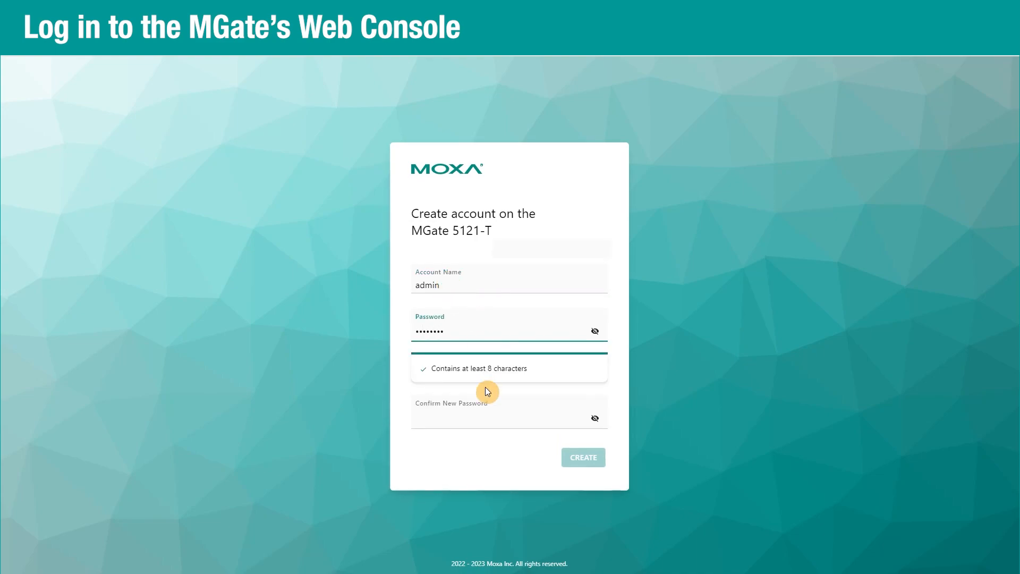
pyautogui.click(495, 421)
pyautogui.write('moxa1234')
pyautogui.click(573, 442)
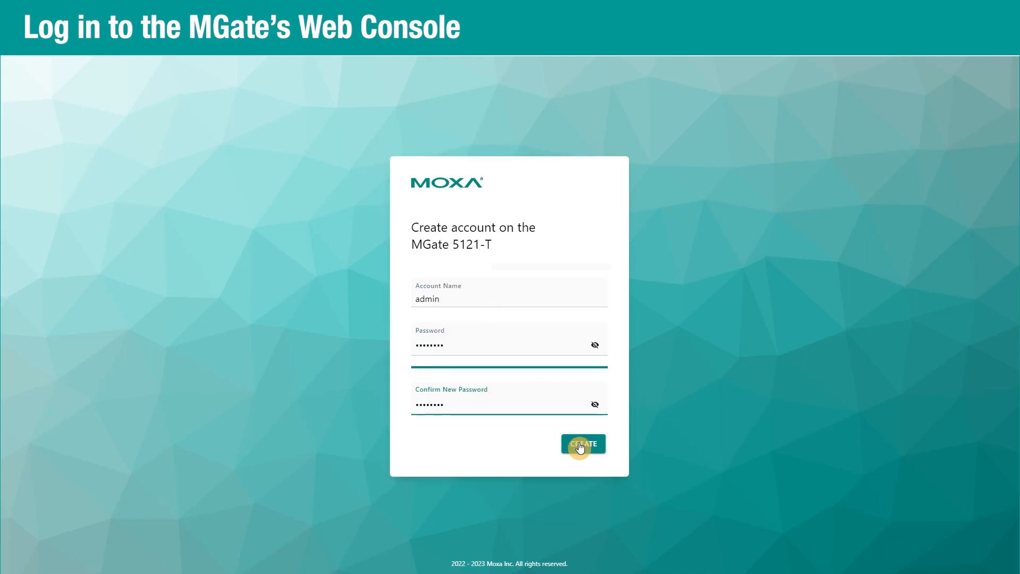
# Log in with the new administrator credentials and dismiss the welcome message.
pyautogui.click(441, 330)
pyautogui.write('admin')
pyautogui.press('Tab')
pyautogui.write('moxa1234')
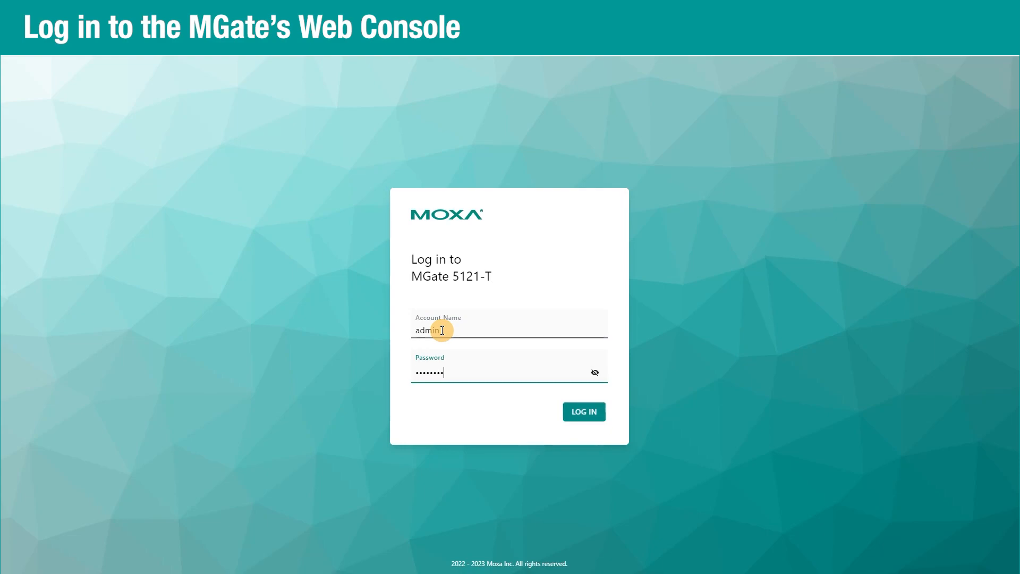
pyautogui.click(584, 411)
pyautogui.click(624, 345)
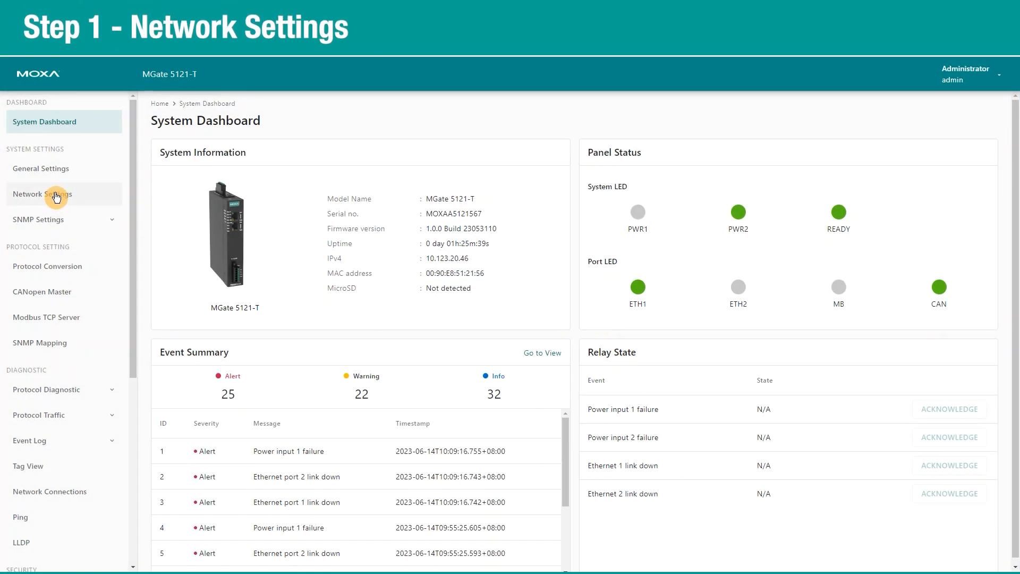
# Set IP 10.123.20.46, netmask 255.255.252.0, gateway 10.123.20.1, DNS 8.8.8.8, then save and restart.
pyautogui.click(48, 194)
pyautogui.click(267, 266)
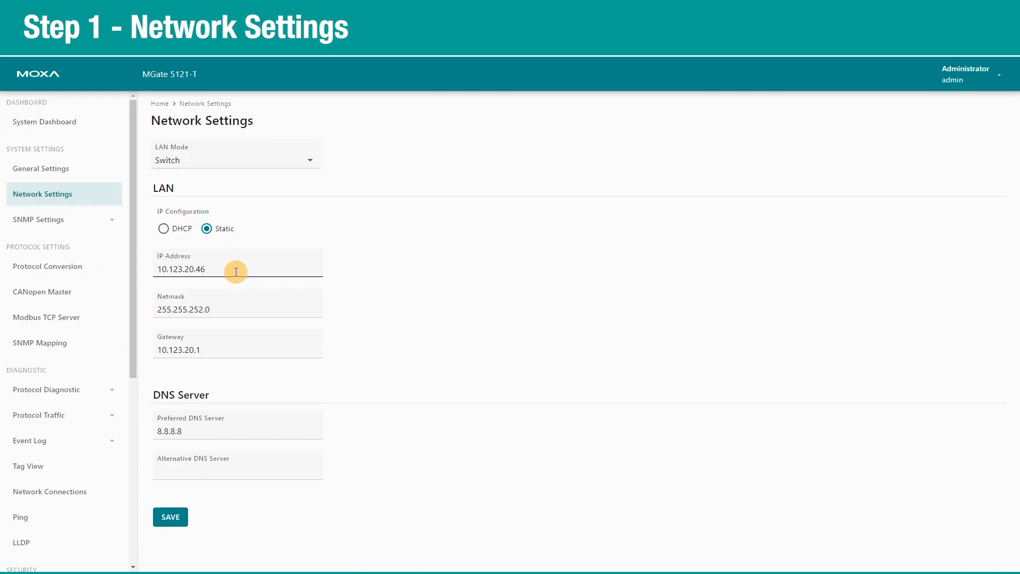
pyautogui.click(235, 304)
pyautogui.click(221, 350)
pyautogui.click(207, 423)
pyautogui.click(170, 515)
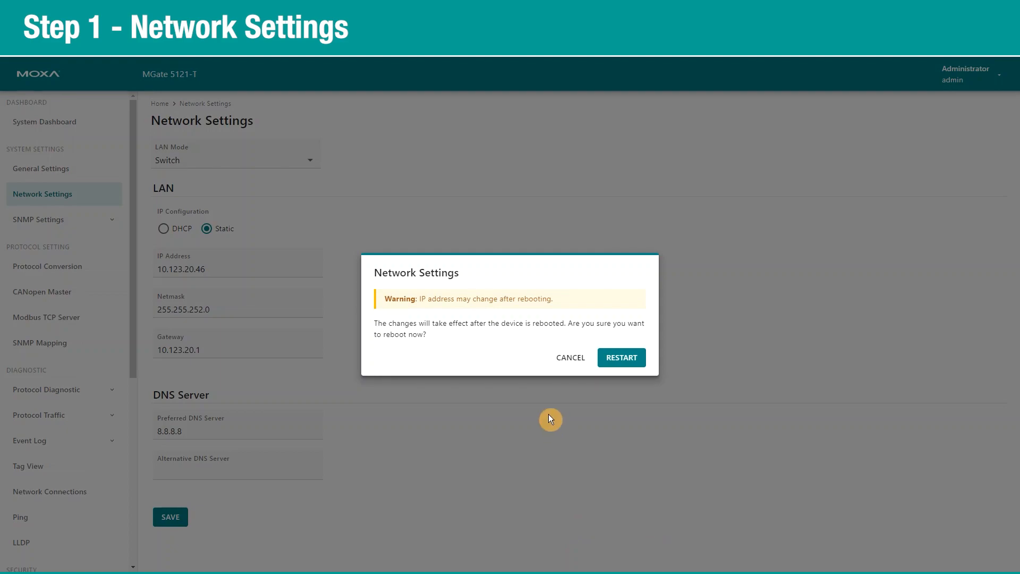
pyautogui.click(617, 357)
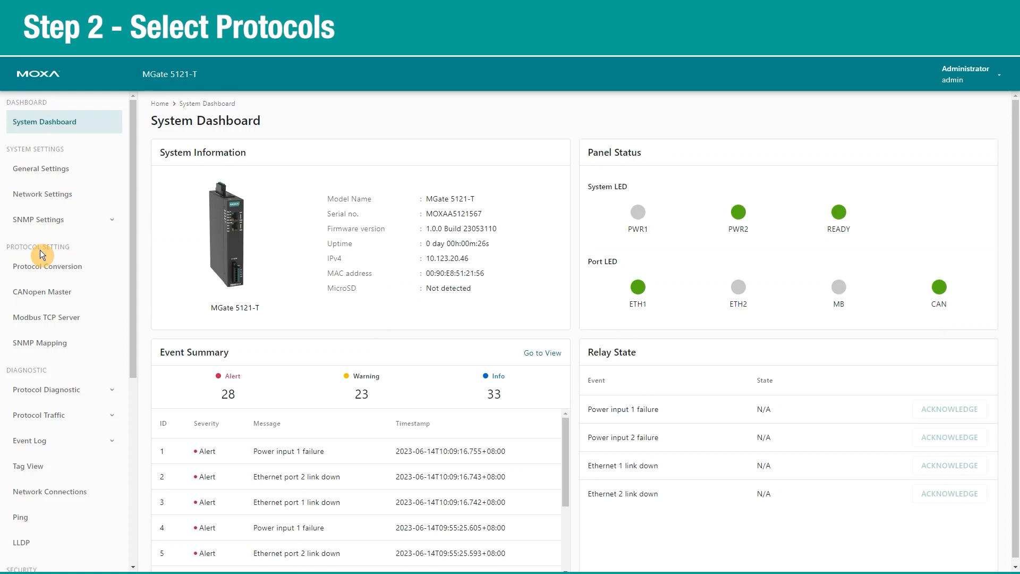
# Keep CANopen Slave as the edge device under CANopen Master and apply the protocol conversion.
pyautogui.click(47, 271)
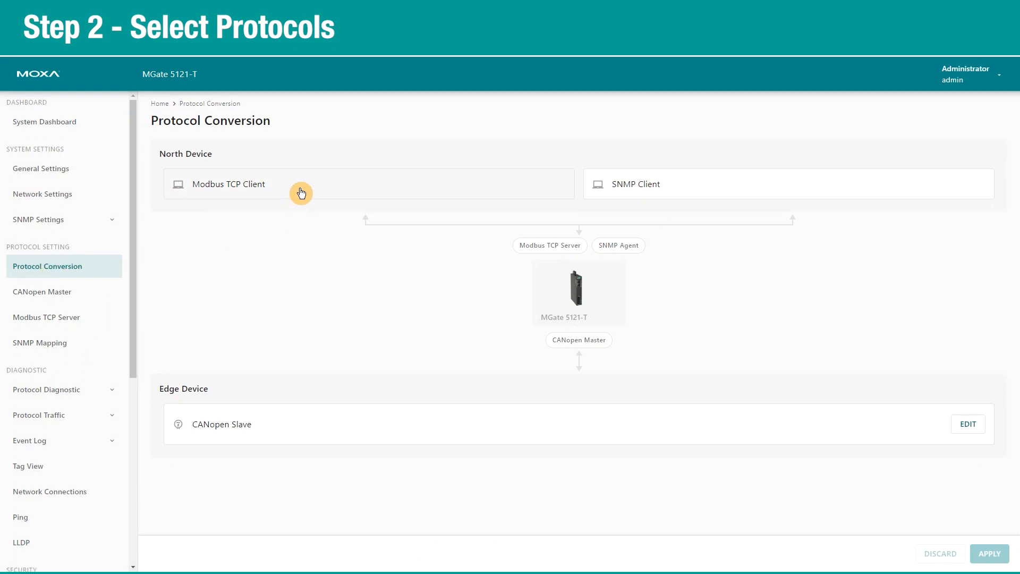
pyautogui.click(967, 427)
pyautogui.click(593, 346)
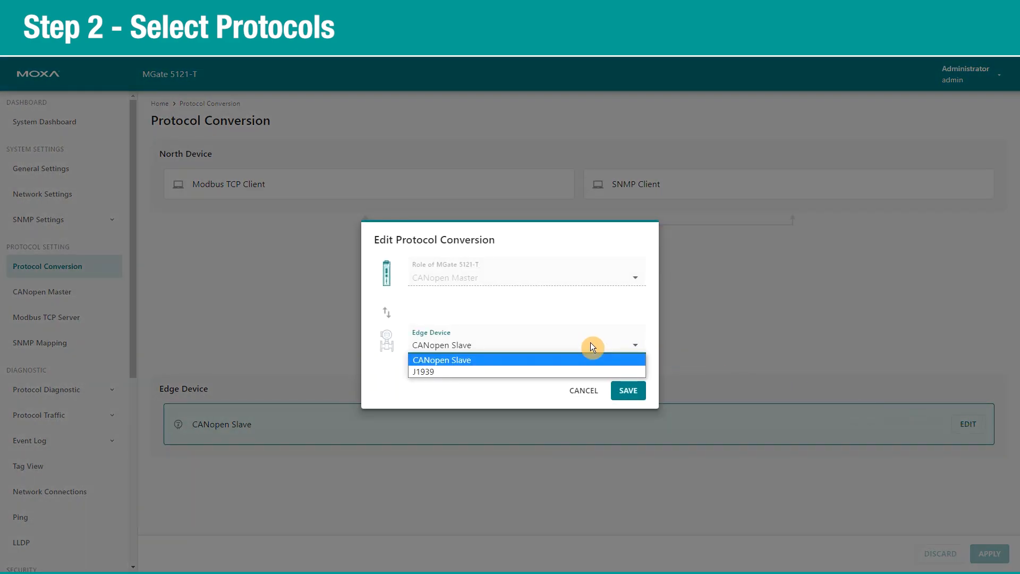
pyautogui.click(554, 360)
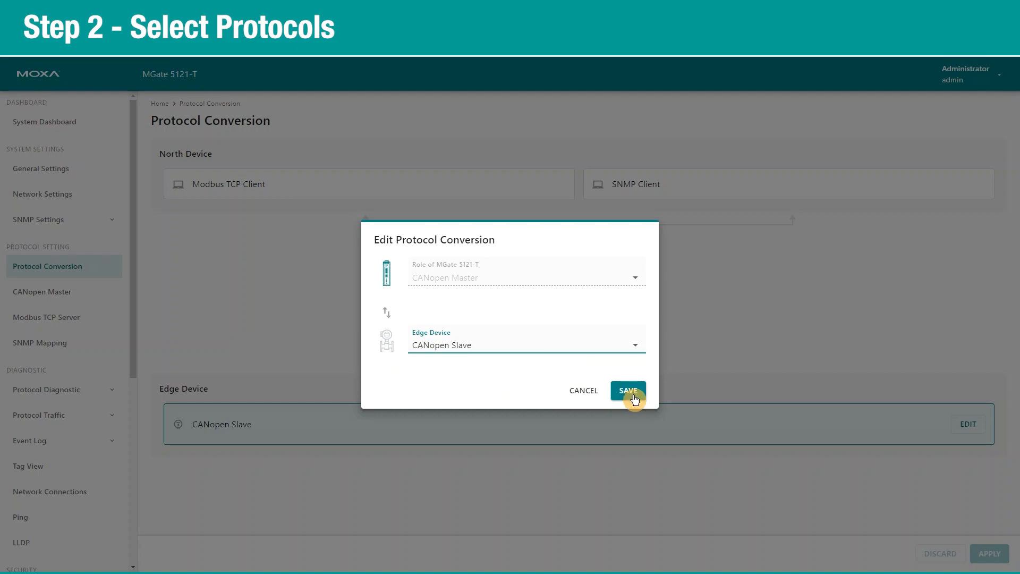
pyautogui.click(629, 393)
pyautogui.click(989, 554)
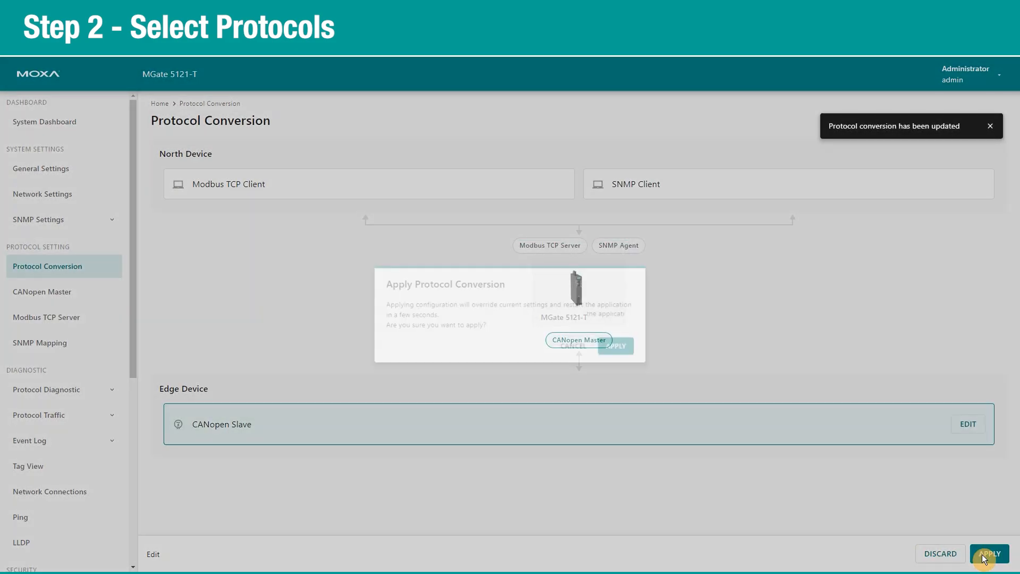
pyautogui.click(627, 349)
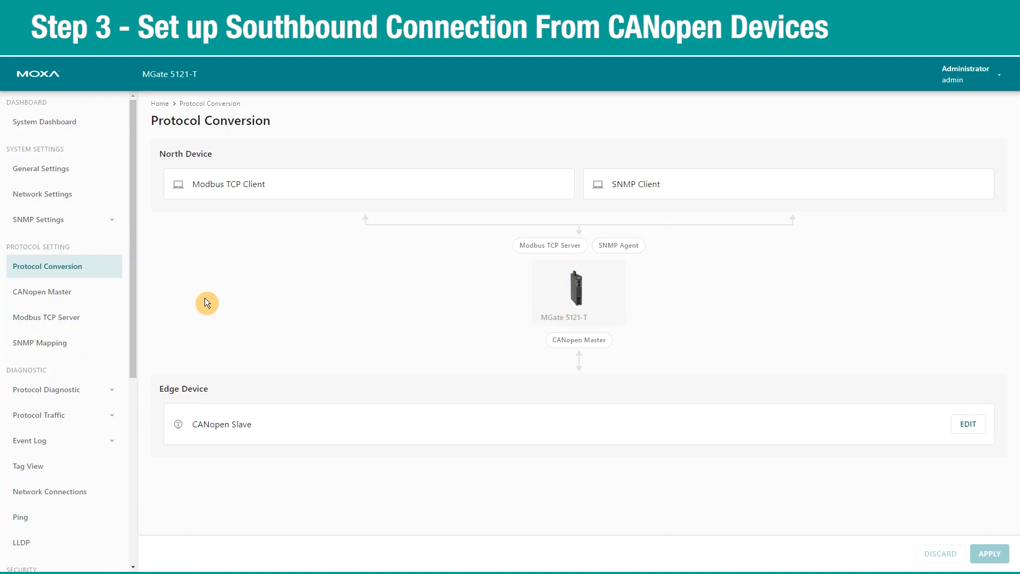
# Import MicroCANopenPlusCiA401.eds into the EDS Repository, then return to the CANopen Master overview.
pyautogui.click(50, 292)
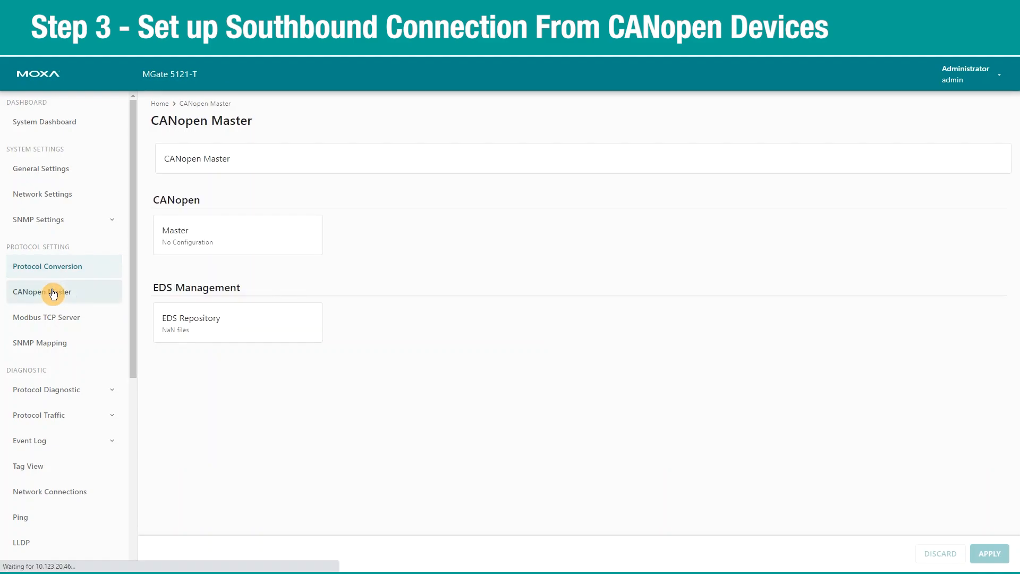
pyautogui.click(193, 328)
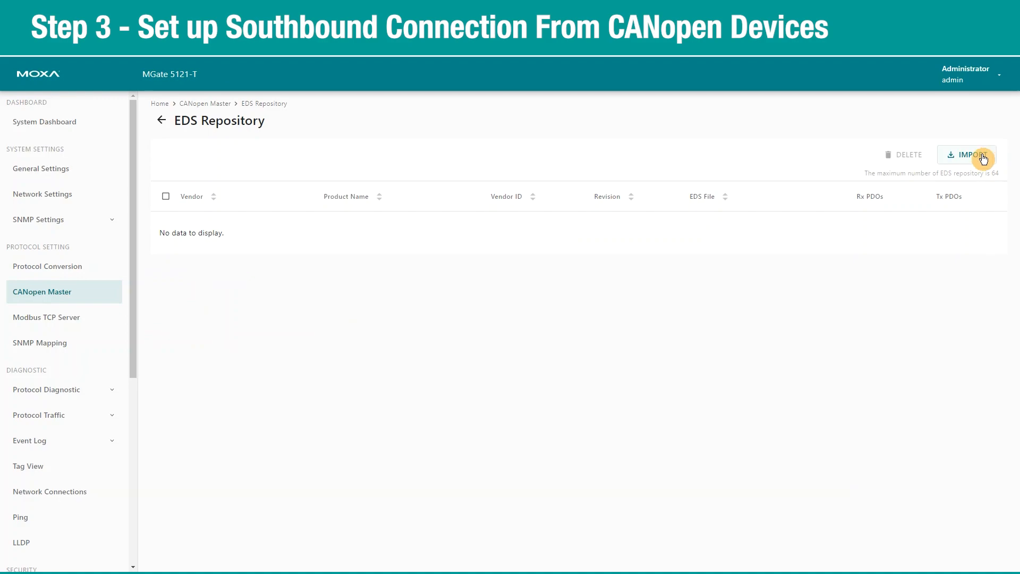
pyautogui.click(983, 156)
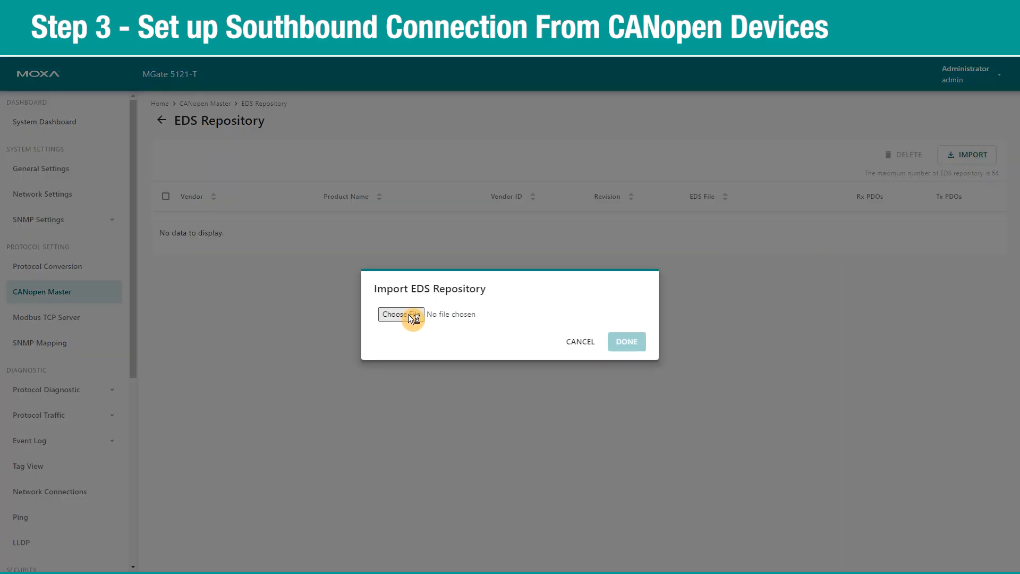
pyautogui.click(413, 318)
pyautogui.click(164, 97)
pyautogui.click(930, 555)
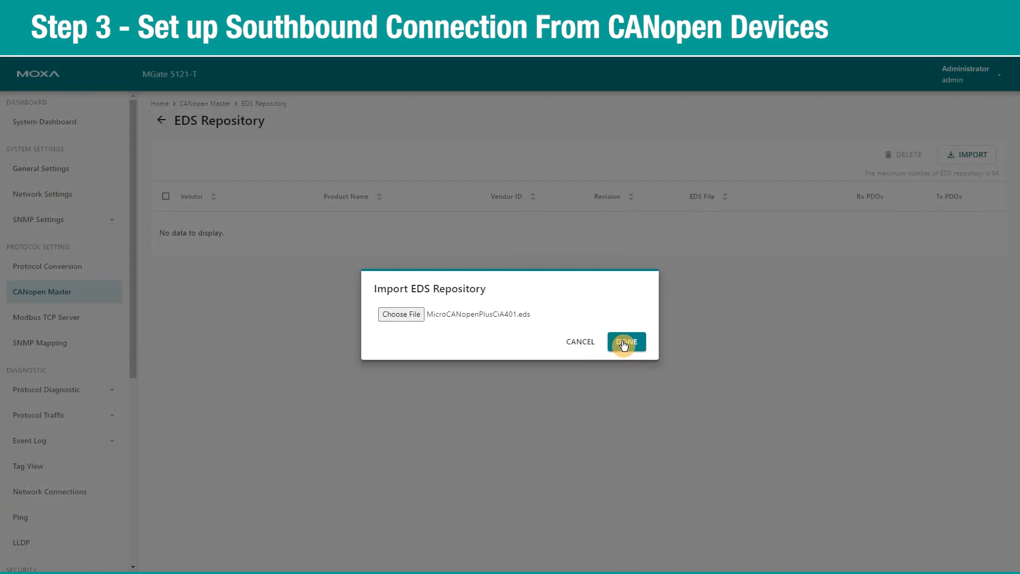
pyautogui.click(622, 346)
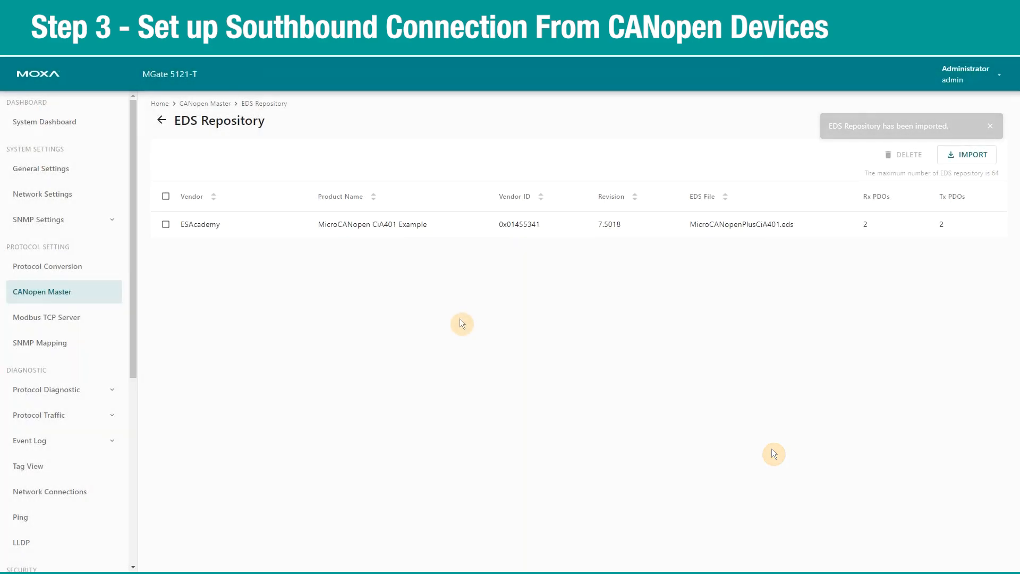
pyautogui.click(206, 103)
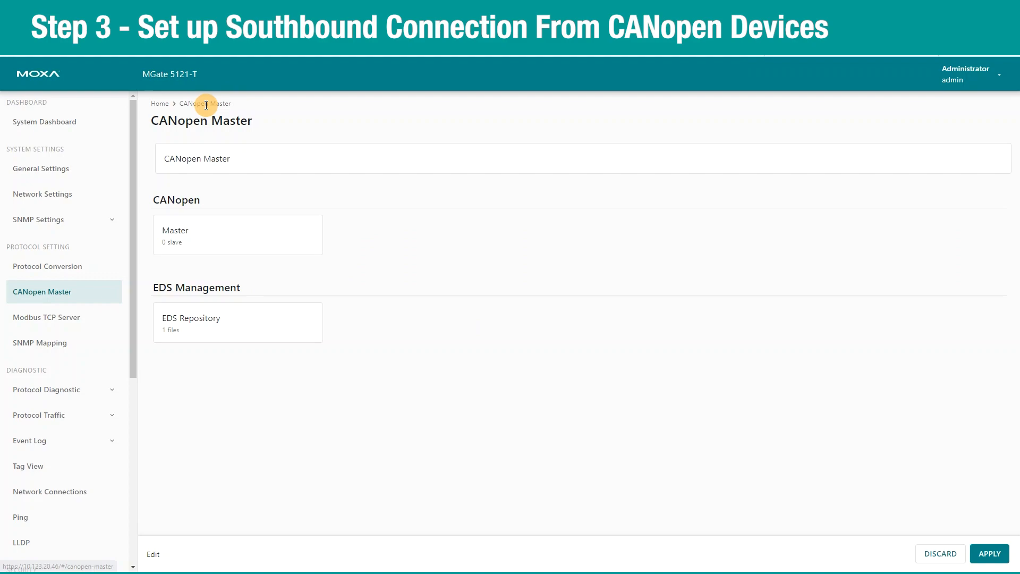
# Scan the bus, then add the ESAcademy device from the EDS repository as slave 1 and save.
pyautogui.click(221, 251)
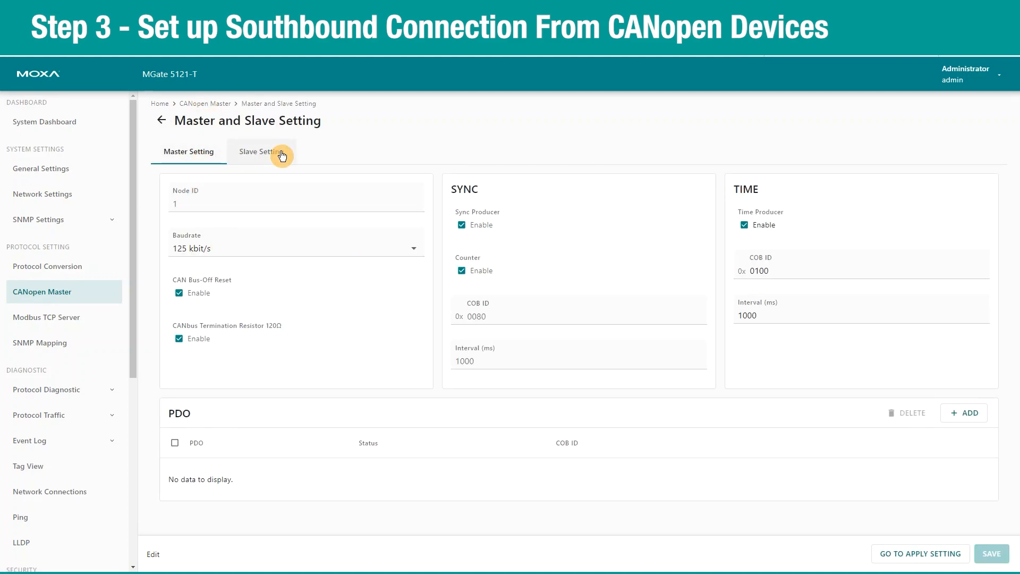
pyautogui.click(282, 155)
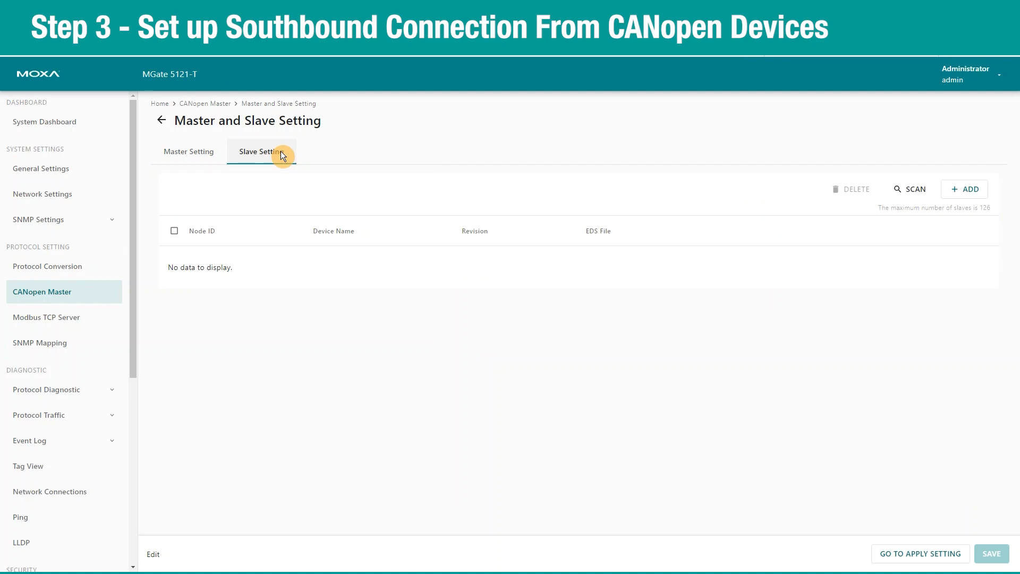
pyautogui.click(913, 190)
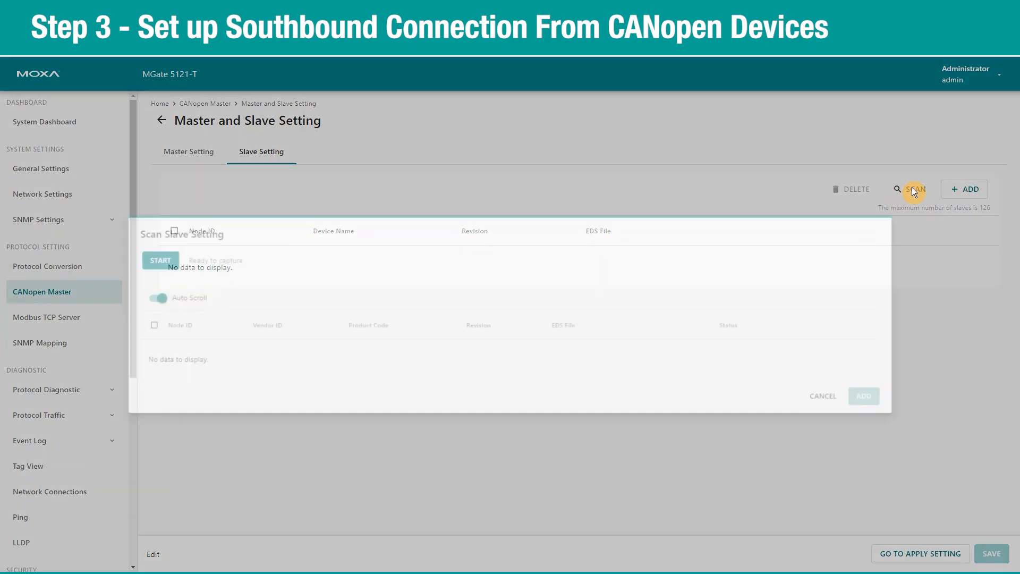
pyautogui.click(134, 251)
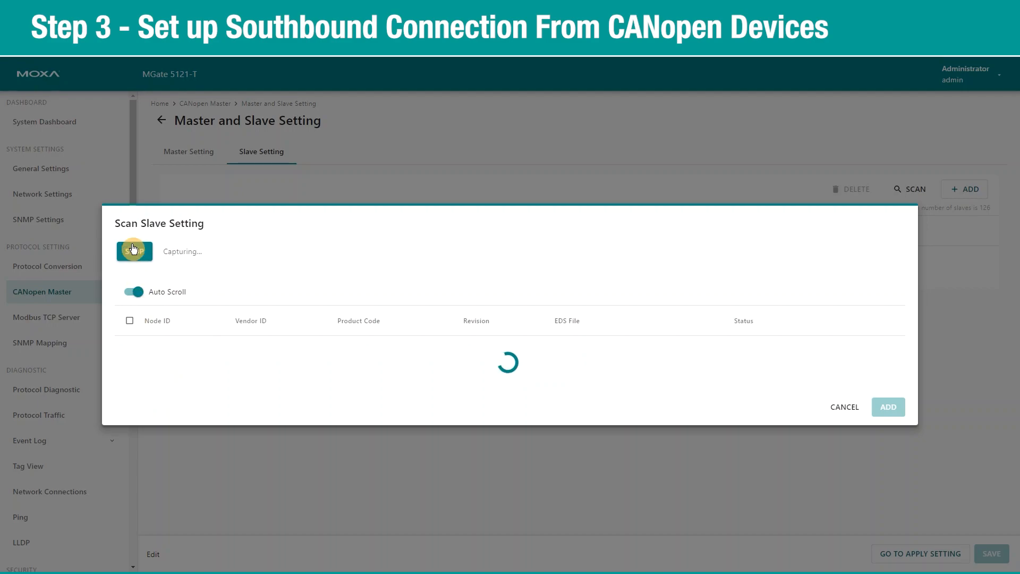
pyautogui.click(843, 407)
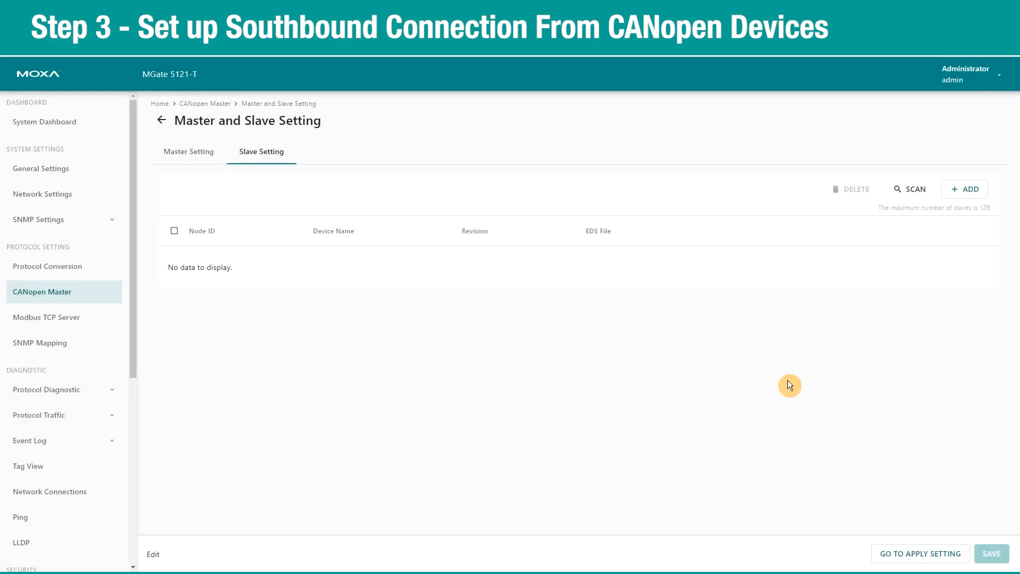
pyautogui.click(962, 191)
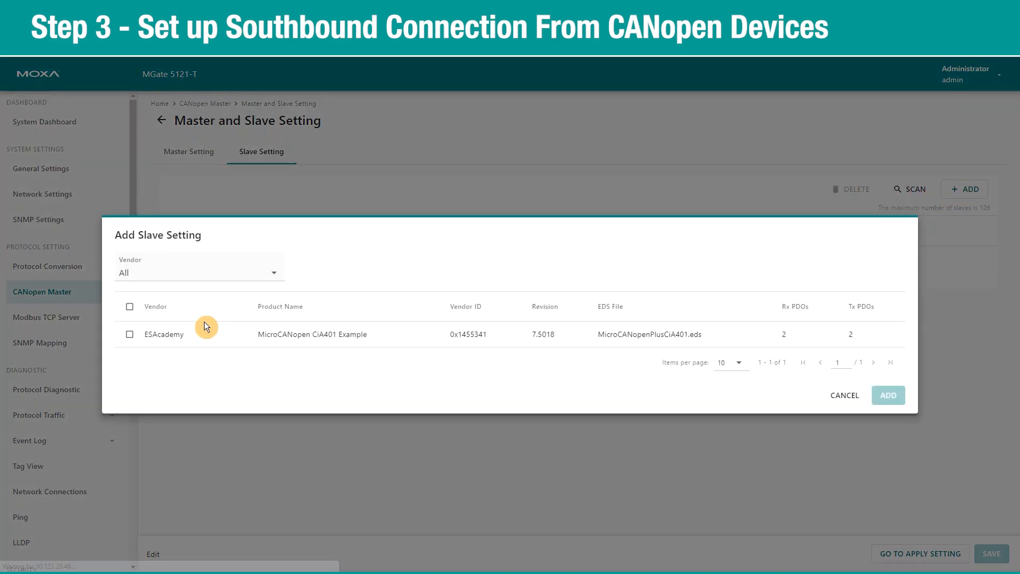
pyautogui.click(128, 337)
pyautogui.click(887, 397)
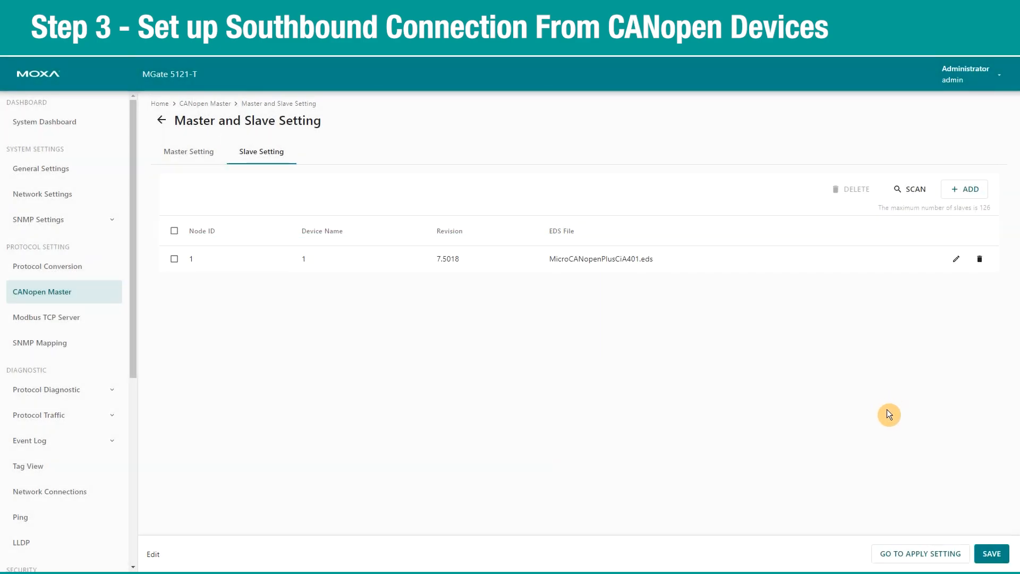
pyautogui.click(987, 558)
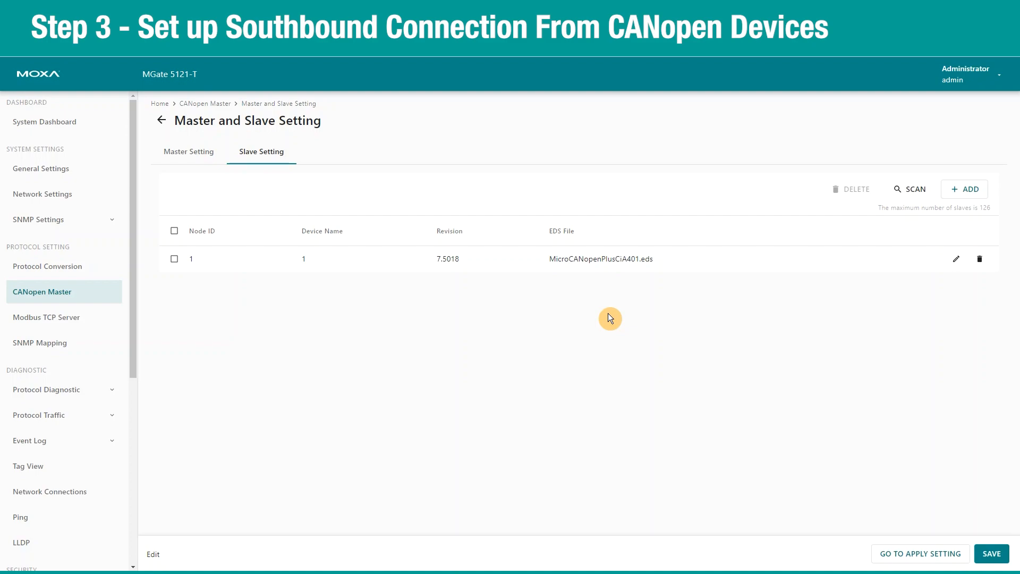
# Edit the slave to Node ID 2, name ID2, Heartbeat retrieval, 1000 ms consuming timeout, and save.
pyautogui.click(957, 258)
pyautogui.doubleClick(506, 276)
pyautogui.write('2')
pyautogui.press('Tab')
pyautogui.press('BackSpace')
pyautogui.write('ID2')
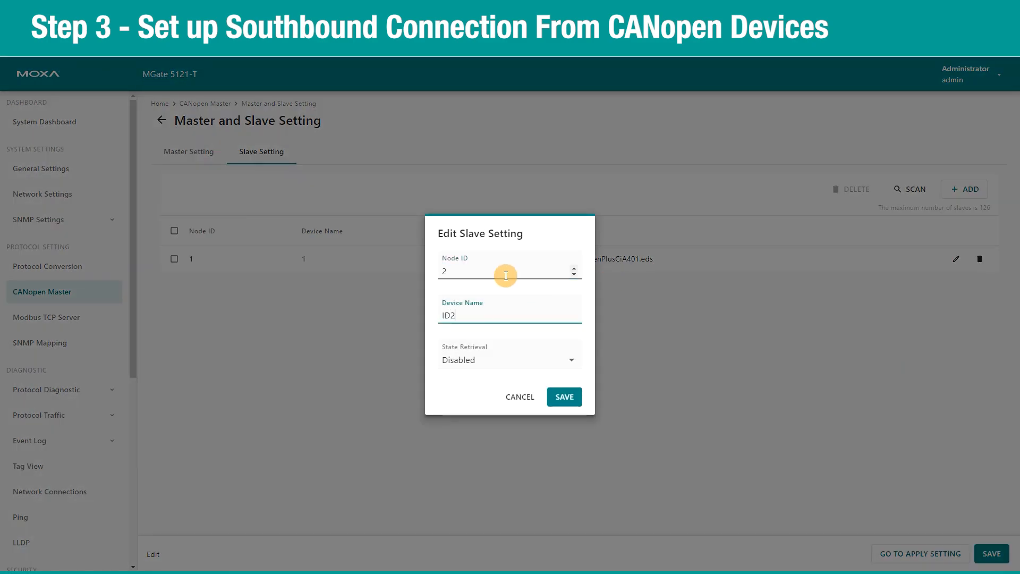
pyautogui.click(522, 353)
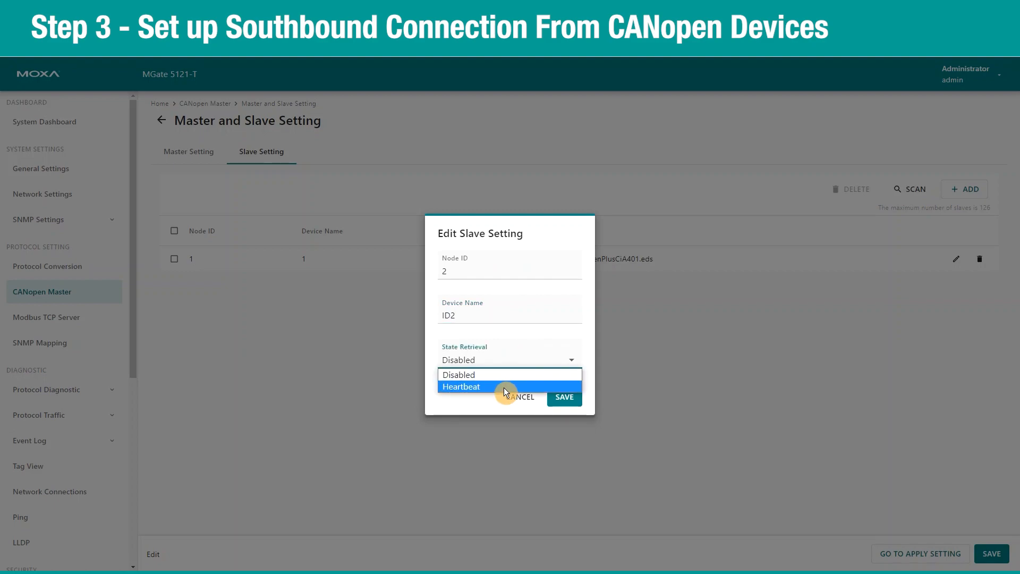
pyautogui.click(503, 387)
pyautogui.moveTo(461, 381); pyautogui.dragTo(401, 378)
pyautogui.write('1000')
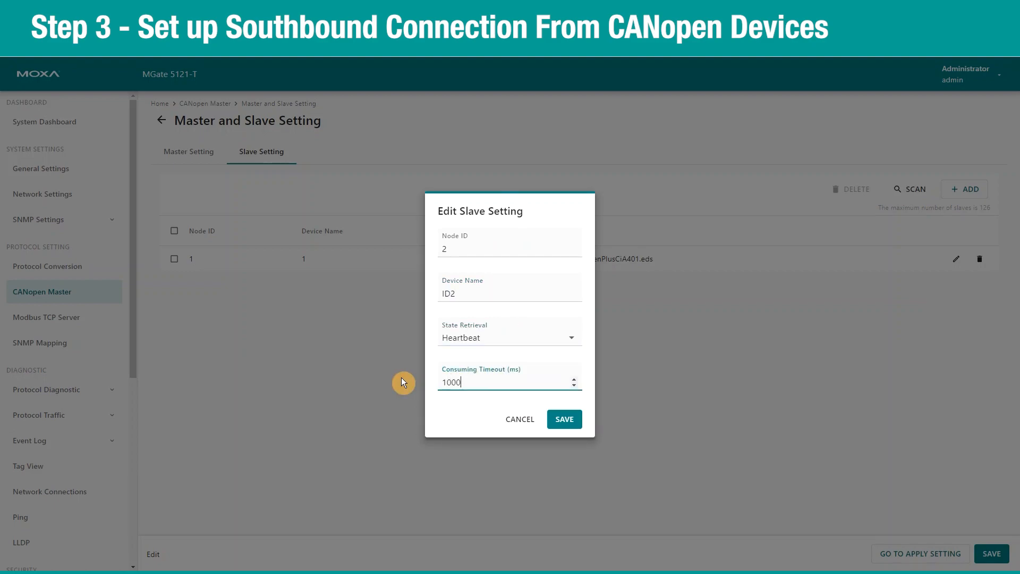
pyautogui.click(555, 419)
pyautogui.click(992, 554)
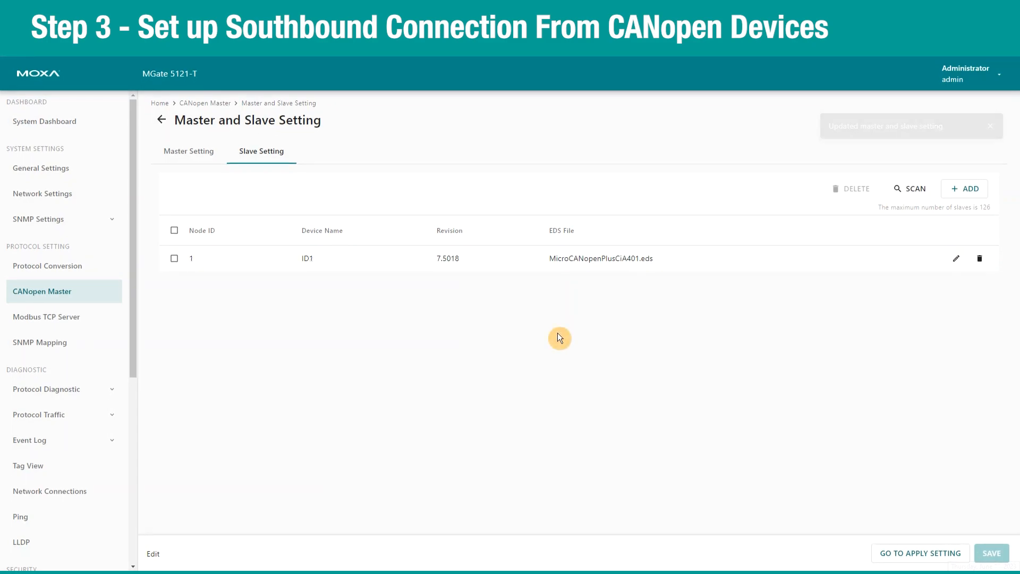
# Switch to the Master Setting tab and begin adding a new PDO.
pyautogui.click(192, 161)
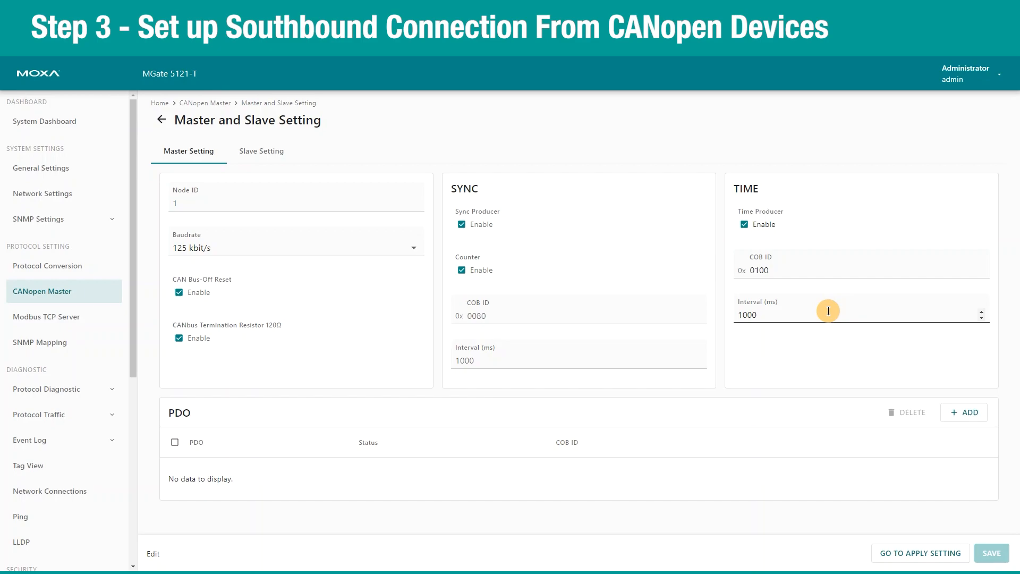
pyautogui.click(971, 423)
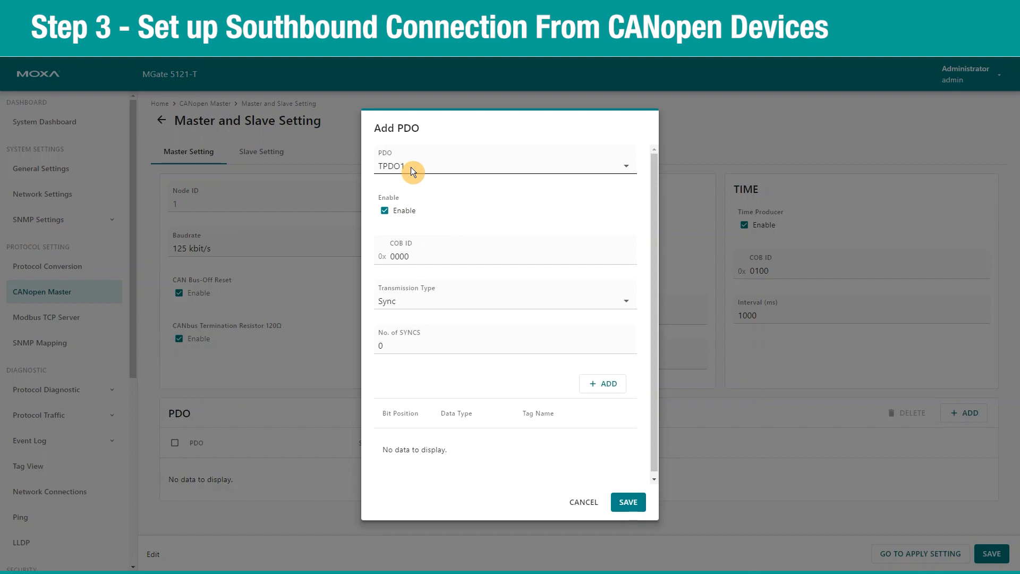
# Set the PDO's COB ID to 0202 and keep Sync transmission.
pyautogui.click(417, 257)
pyautogui.press('BackSpace')
pyautogui.press('BackSpace')
pyautogui.press('BackSpace')
pyautogui.write('202')
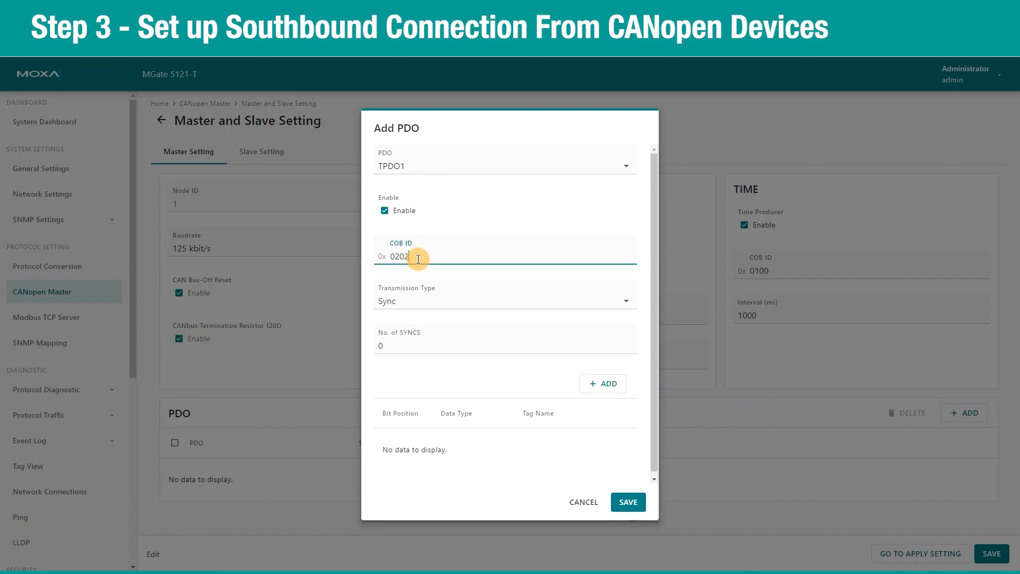
pyautogui.click(430, 302)
pyautogui.click(430, 302)
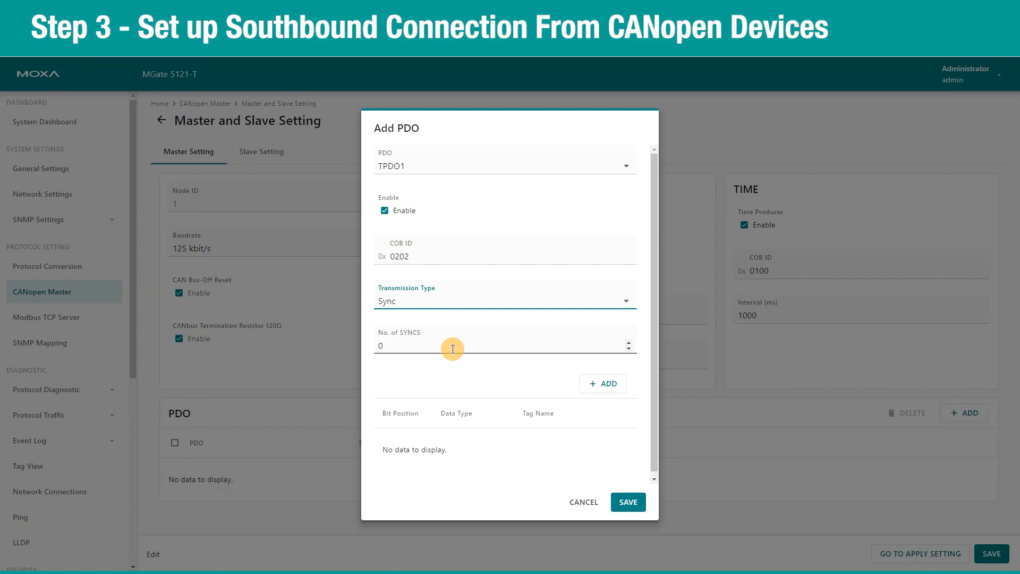
# Add an 8 Byte mapping tag named ID2, then save TPDO1 and the master settings.
pyautogui.click(602, 383)
pyautogui.click(477, 451)
pyautogui.click(475, 436)
pyautogui.click(525, 457)
pyautogui.write('ID2_RPDO1')
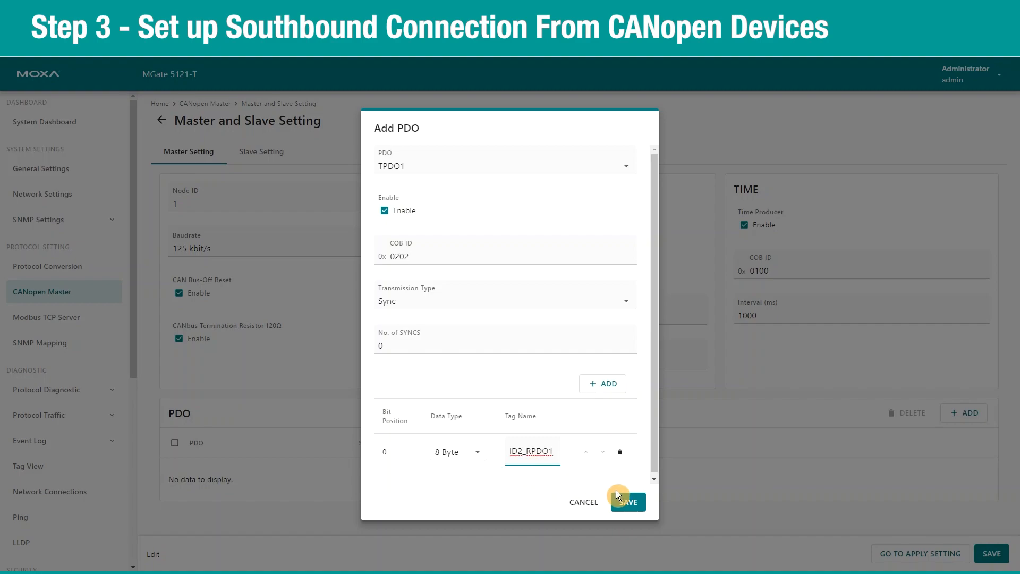
pyautogui.click(627, 502)
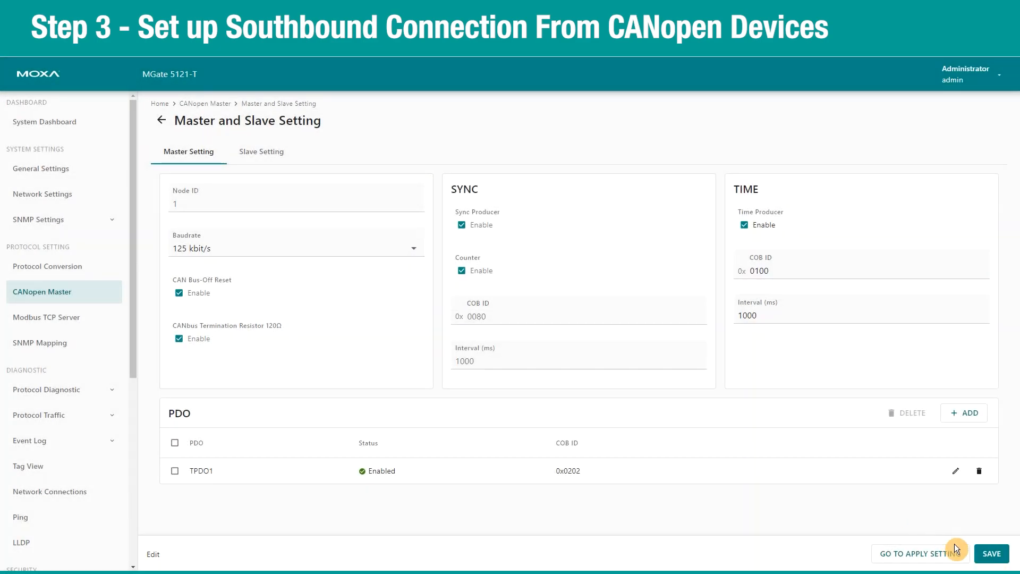
pyautogui.click(999, 553)
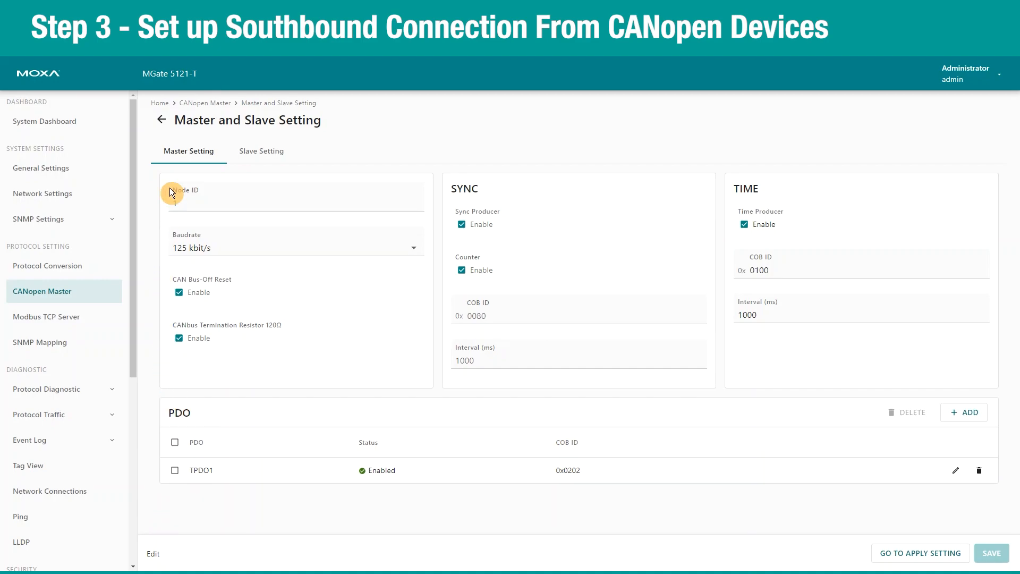
# Return to the CANopen Master overview and apply its configuration, confirming the prompt.
pyautogui.click(202, 104)
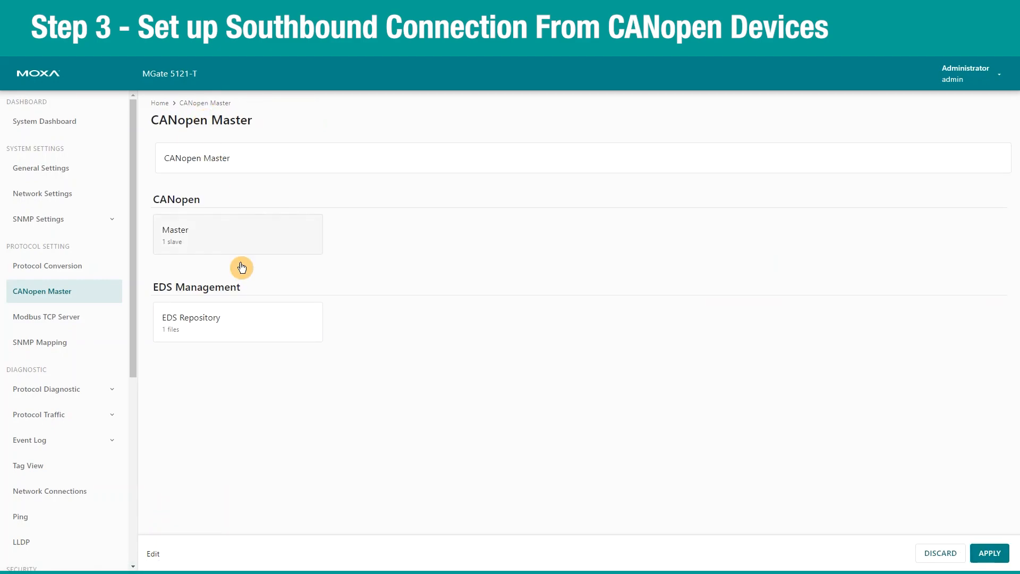
pyautogui.click(999, 561)
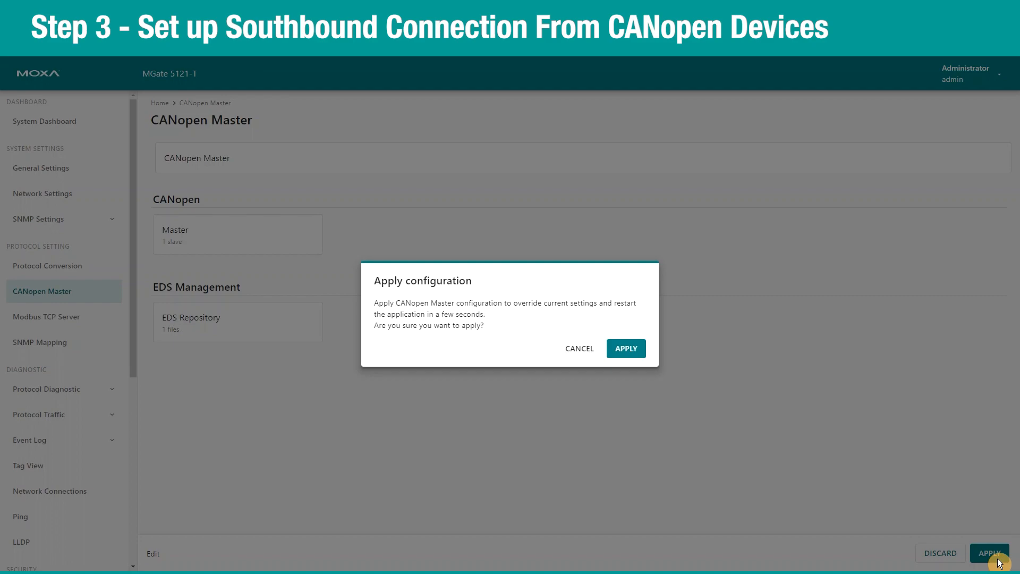
pyautogui.click(621, 352)
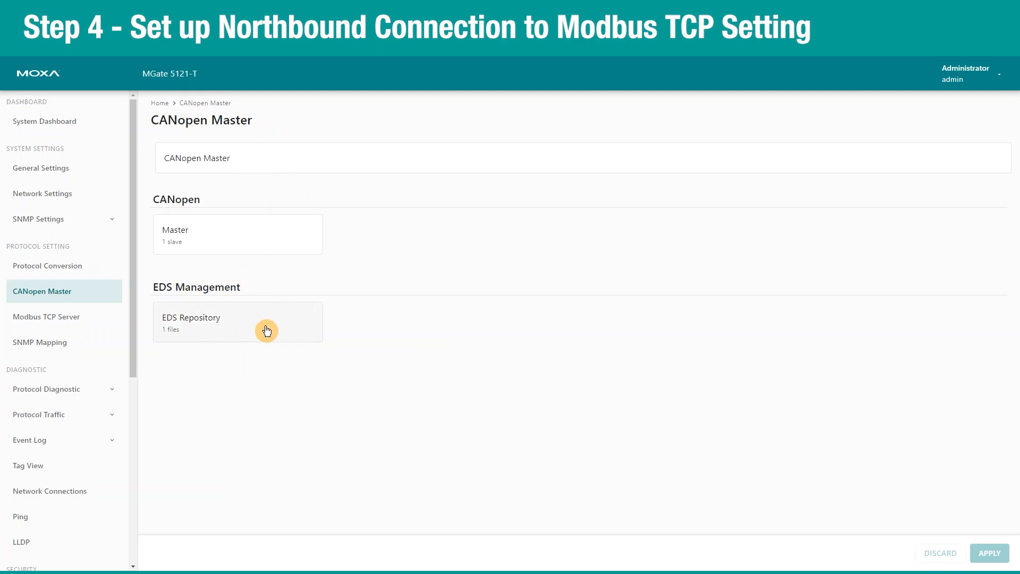
# Open the Modbus TCP Server's TCP page and review its Server ID 1, port 502 settings unchanged.
pyautogui.click(85, 317)
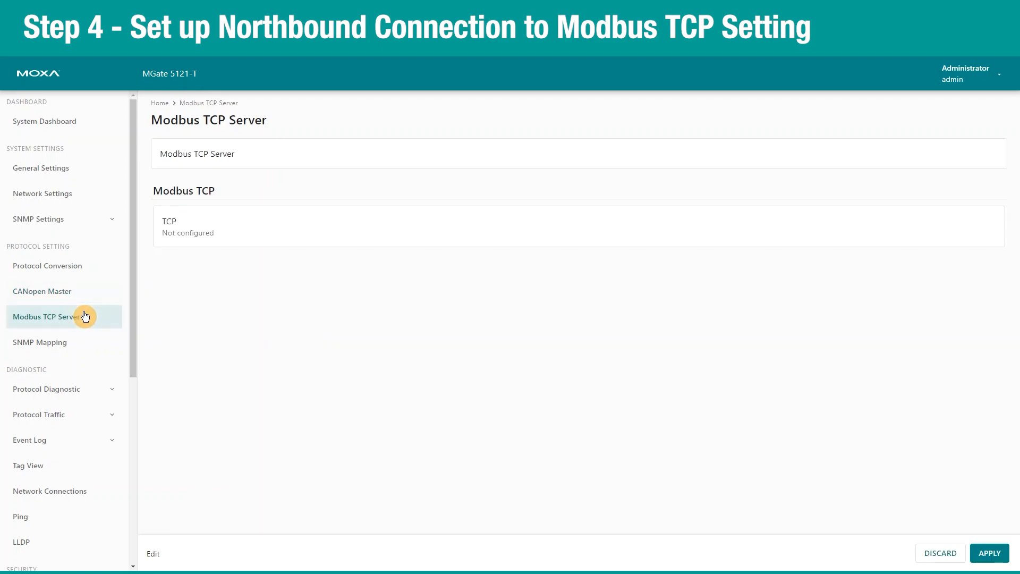
pyautogui.click(248, 234)
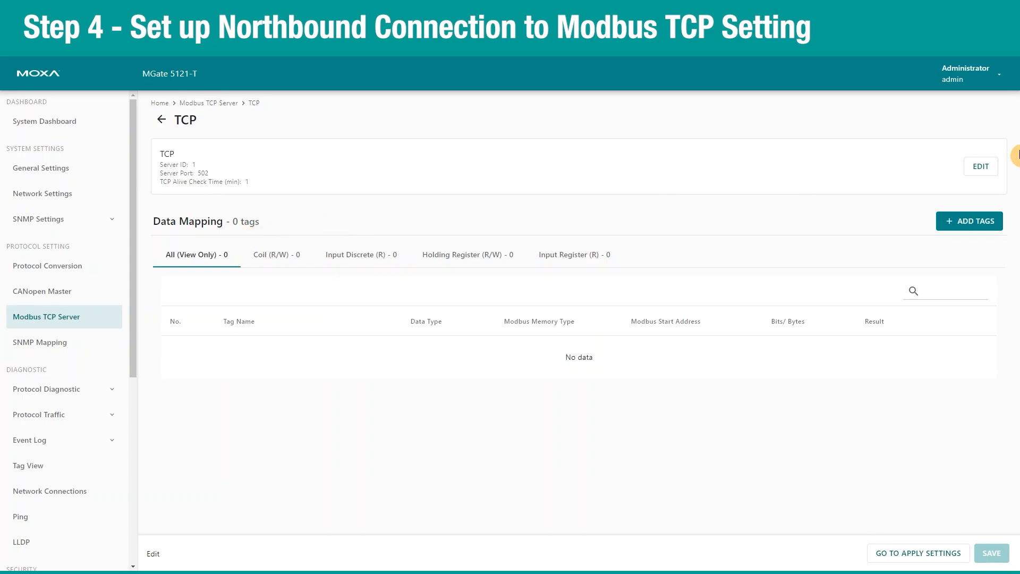
pyautogui.click(987, 167)
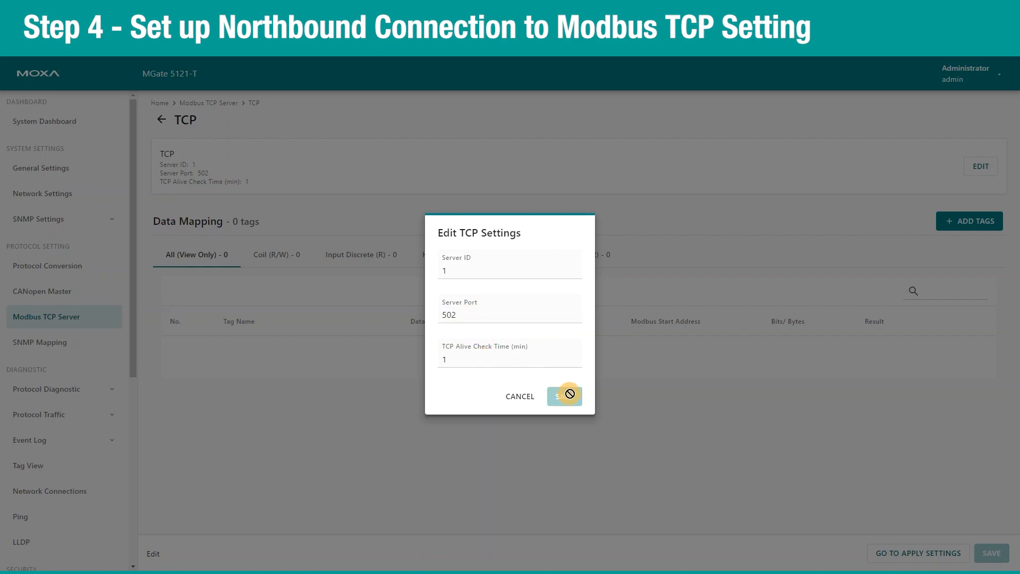
pyautogui.click(620, 329)
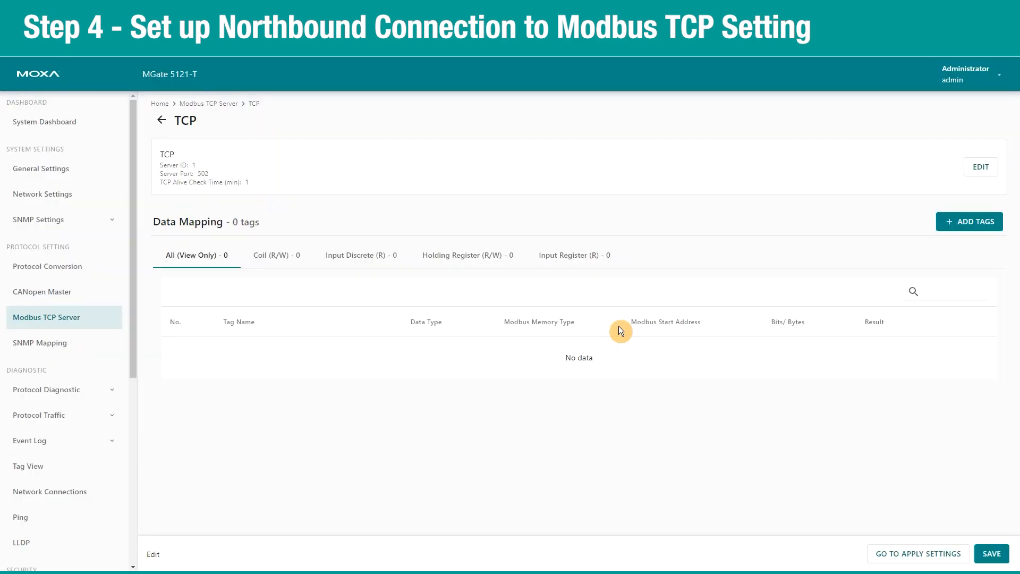
# Map all three canopen_master tags to the Modbus TCP server.
pyautogui.click(967, 222)
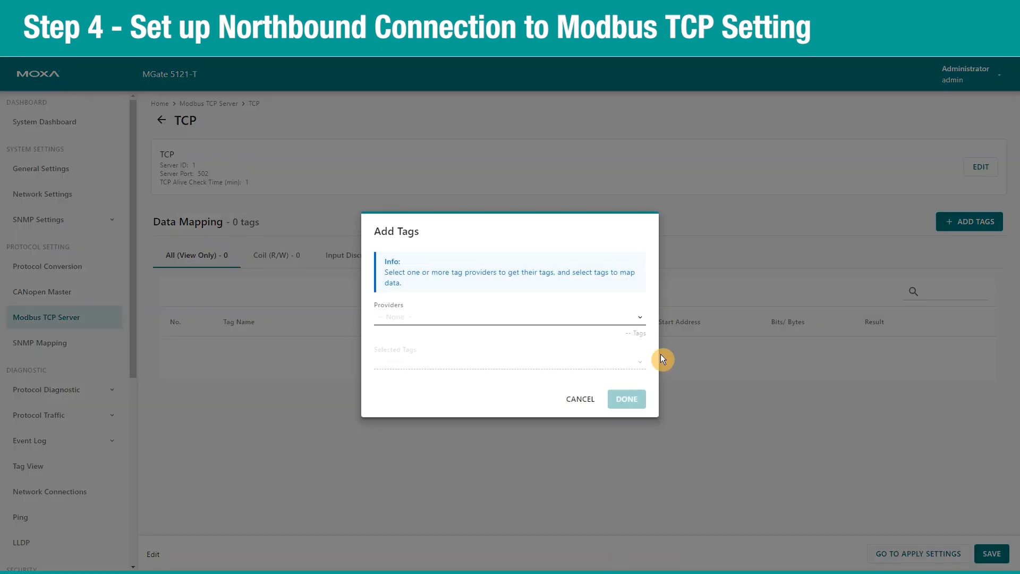
pyautogui.click(428, 318)
pyautogui.click(394, 371)
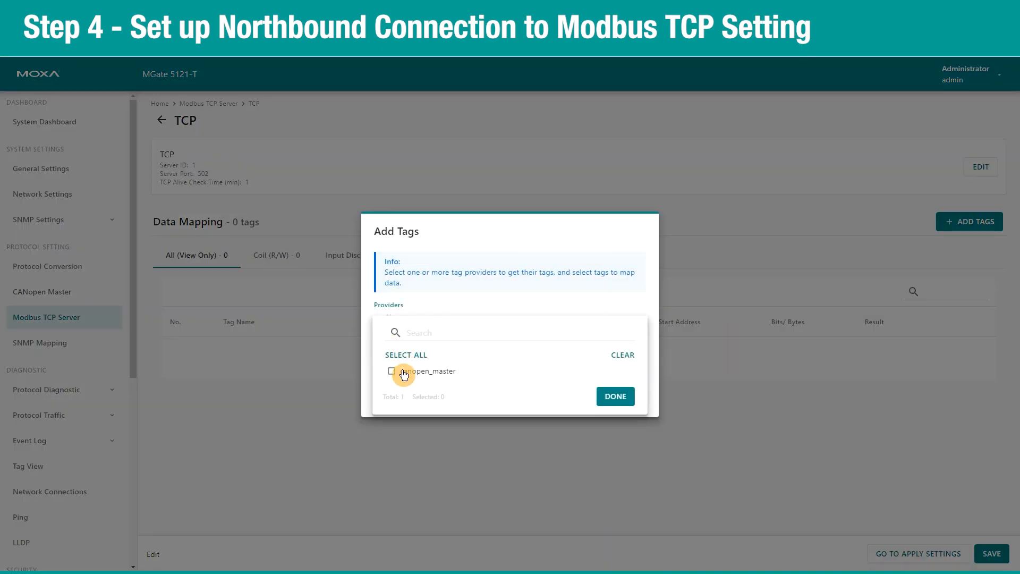
pyautogui.click(616, 398)
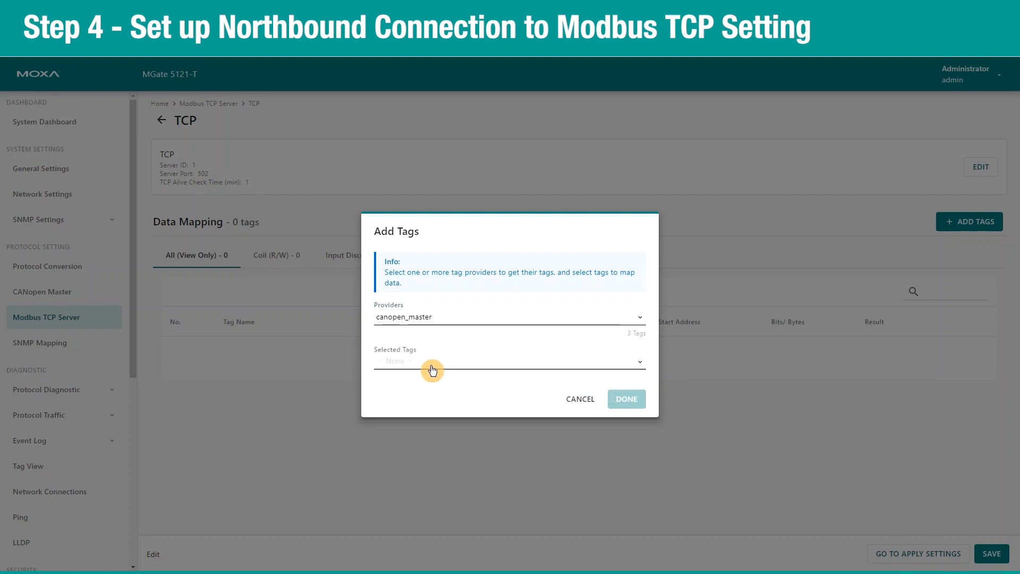
pyautogui.click(432, 368)
pyautogui.click(409, 389)
pyautogui.click(612, 461)
pyautogui.click(621, 403)
# Save the tag mapping and apply the Modbus TCP Server configuration.
pyautogui.click(986, 554)
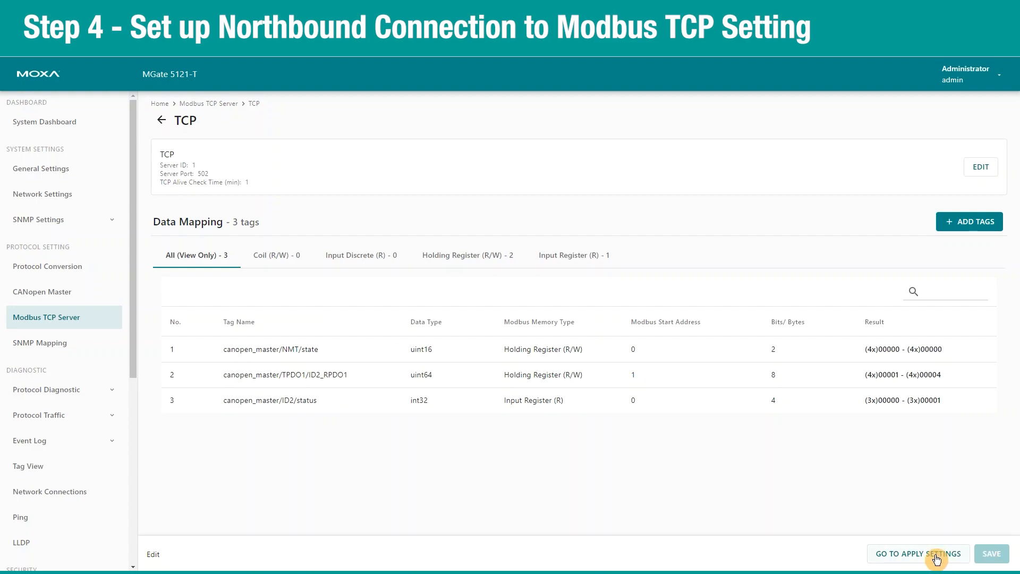
pyautogui.click(990, 554)
pyautogui.click(982, 554)
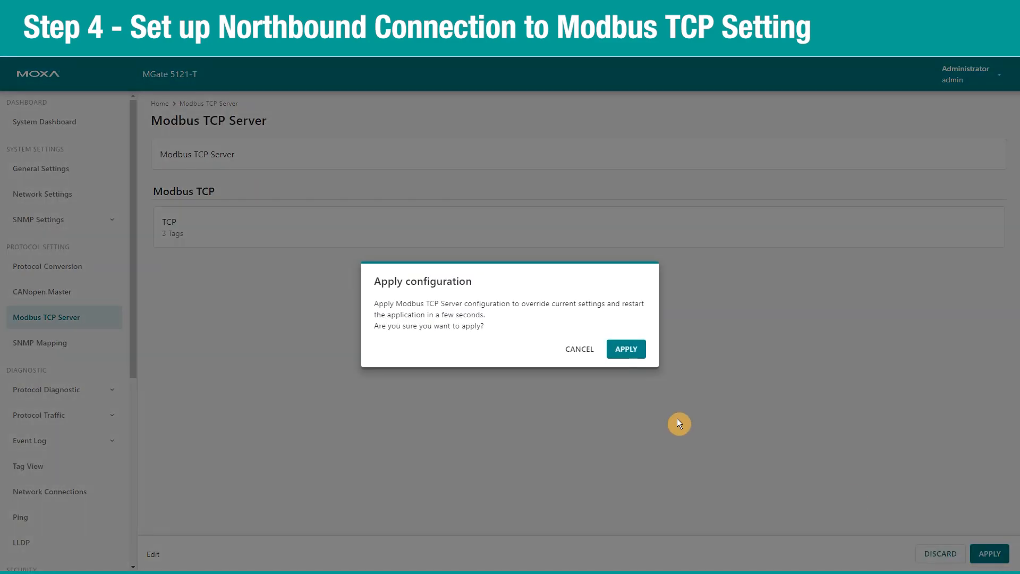
pyautogui.click(625, 349)
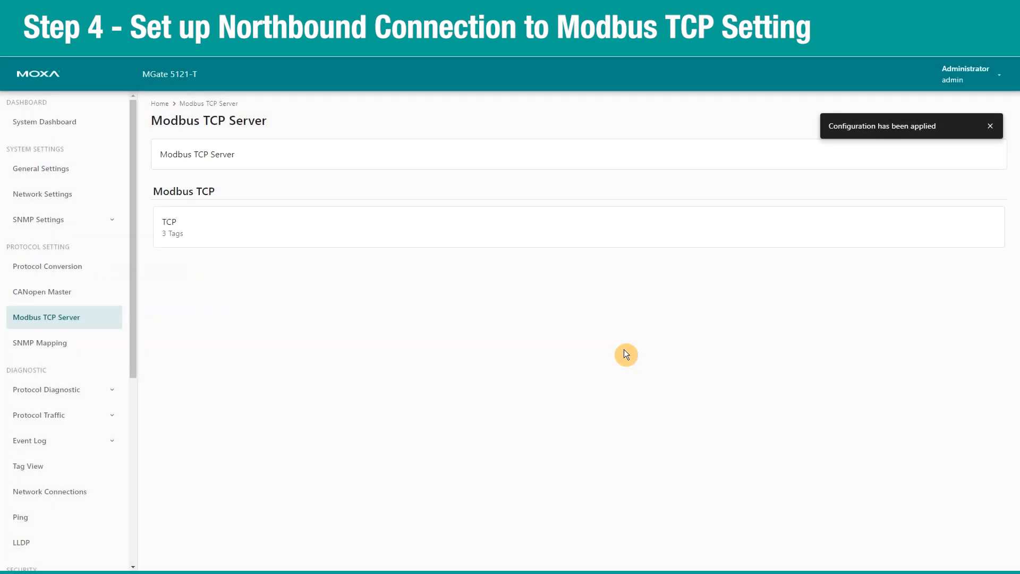
# Add the 3 canopen_master tags to the SNMP Data Mapping.
pyautogui.click(44, 352)
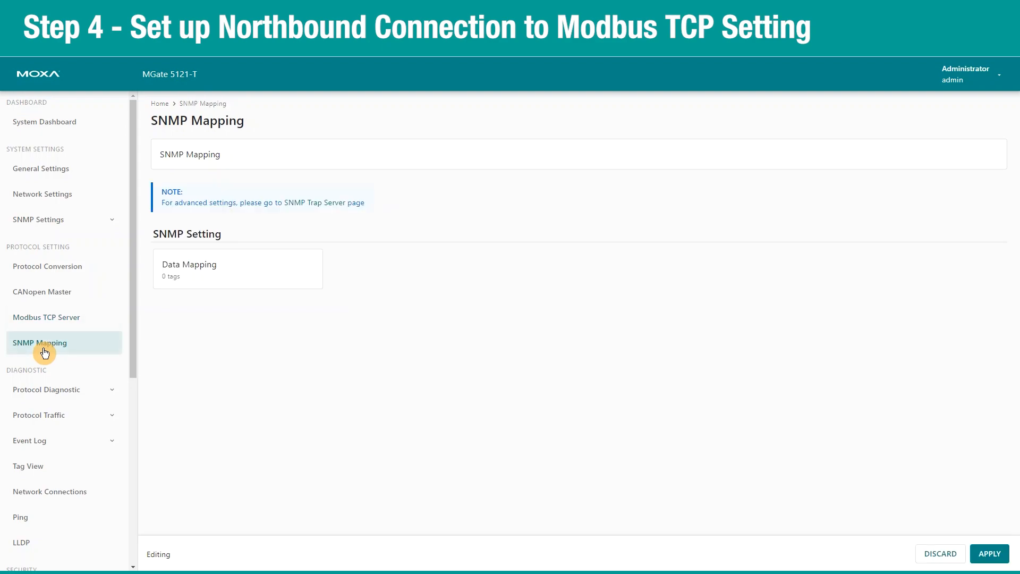
pyautogui.click(207, 262)
pyautogui.click(978, 165)
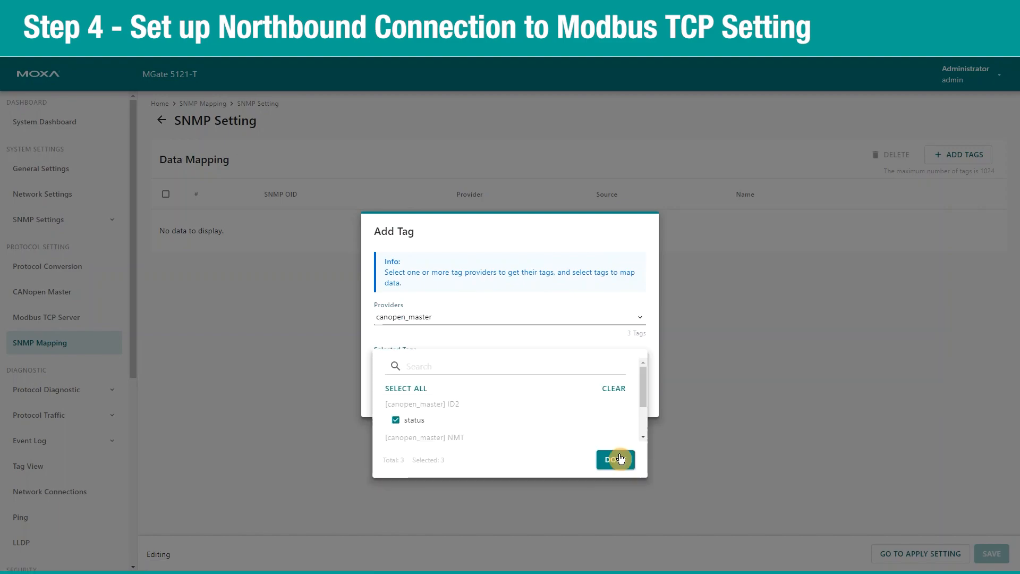
pyautogui.click(621, 459)
pyautogui.click(627, 401)
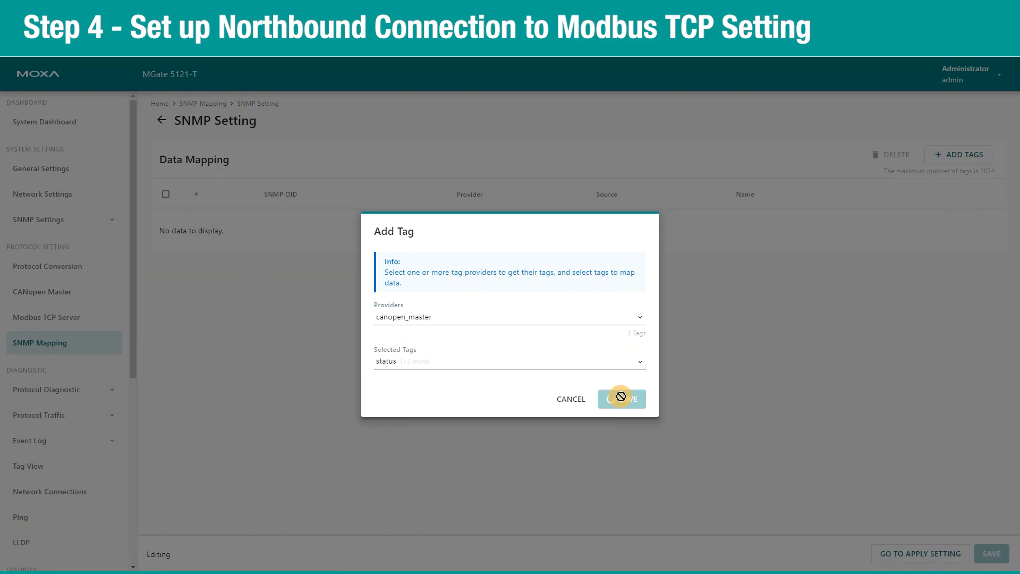
# Save the SNMP tag mapping and apply the configuration.
pyautogui.click(993, 553)
pyautogui.click(990, 554)
pyautogui.click(627, 348)
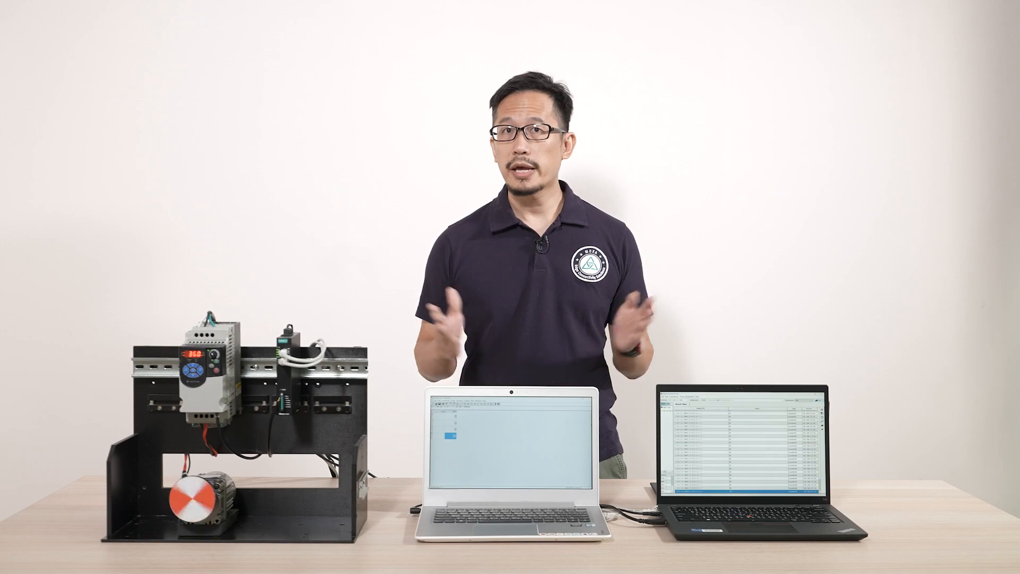